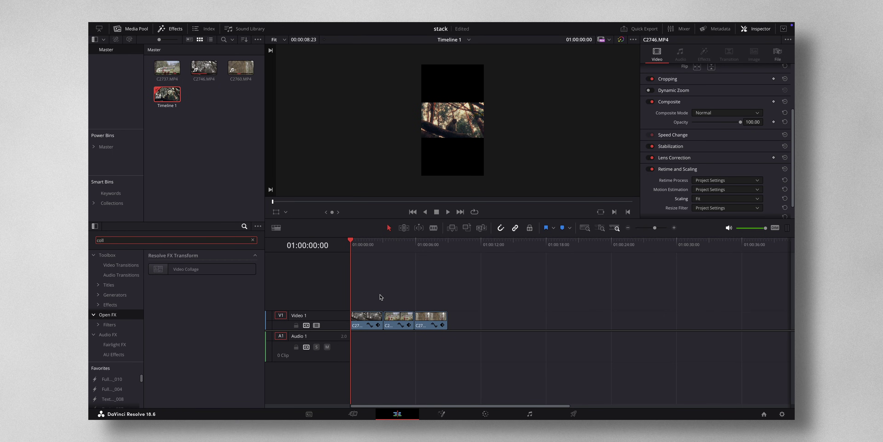
Step: Check the timeline format settings without changing them and scrub through the footage
left_click(310, 103)
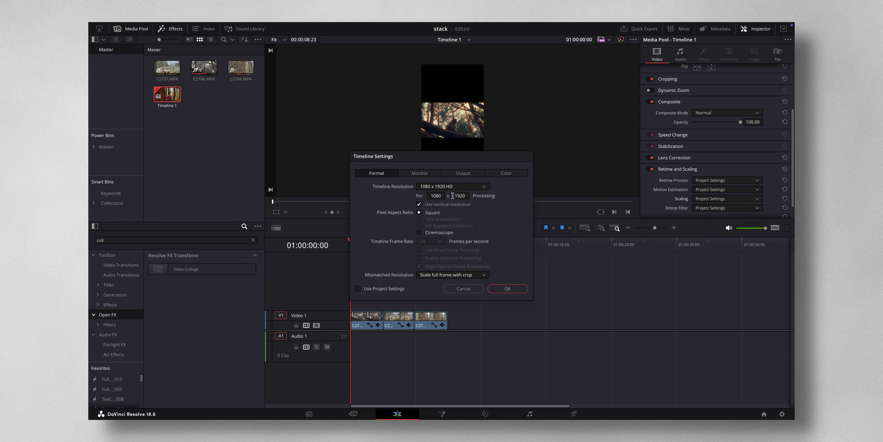
left_click(463, 289)
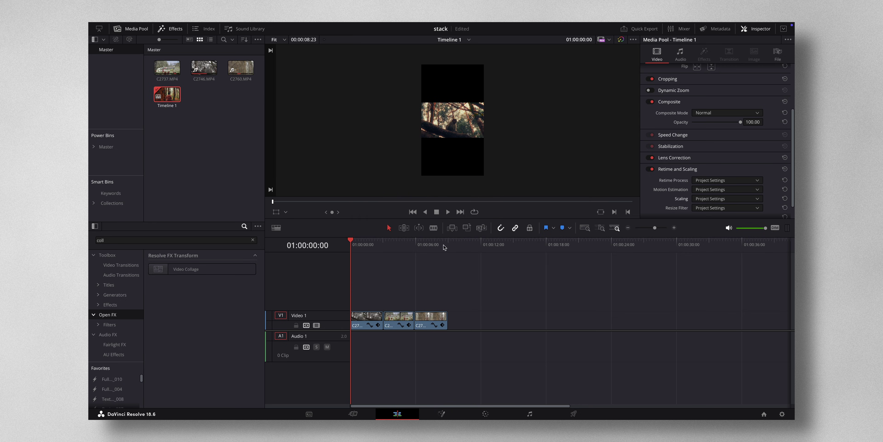
left_click_drag(354, 241, 393, 267)
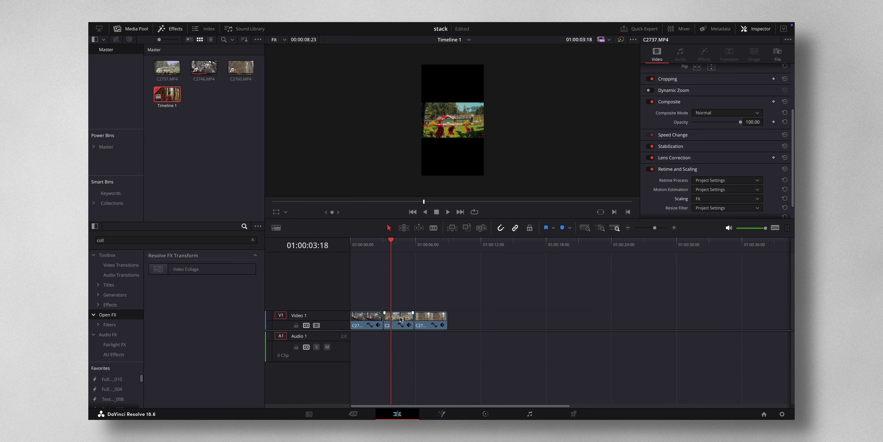
Step: Move the second and third clips onto new V2 and V3 tracks at the timeline start
left_click_drag(397, 320, 365, 301)
left_click_drag(427, 322, 381, 299)
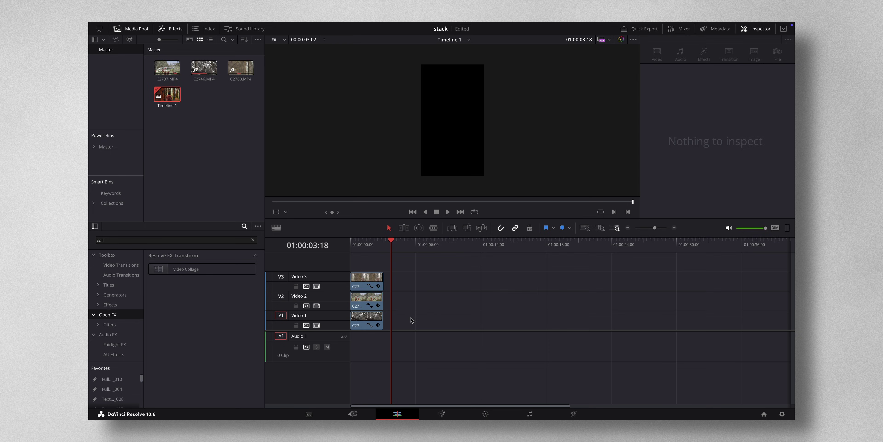
mouse_move(378, 245)
left_mouse_down()
mouse_move(352, 245)
mouse_move(362, 246)
left_mouse_up()
Step: Hide the Effects library with the V3 clip selected
left_click(367, 278)
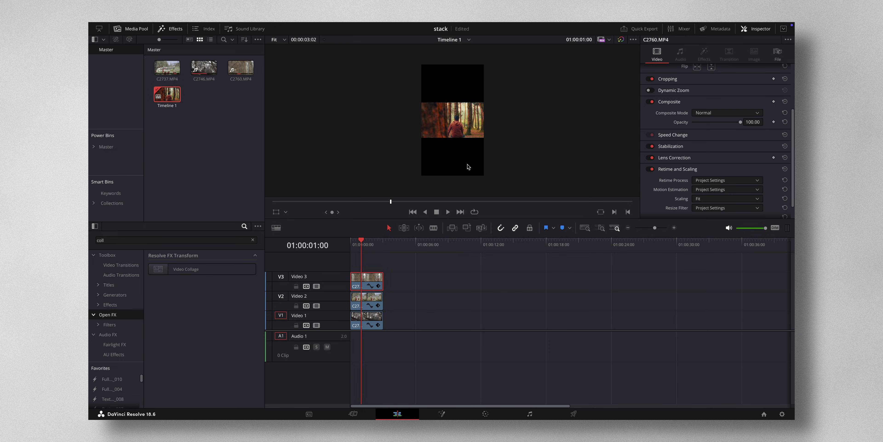
key("ctrl+shift+e")
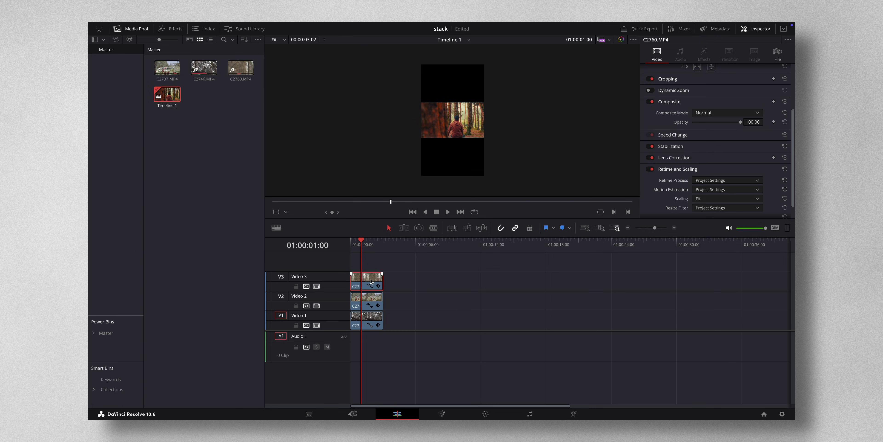
left_click(432, 289)
left_click(372, 280)
Step: Try moving the top clip's Position Y, then reset it to centre at 0, 0
scroll(671, 119, "up", 4)
left_click(730, 148)
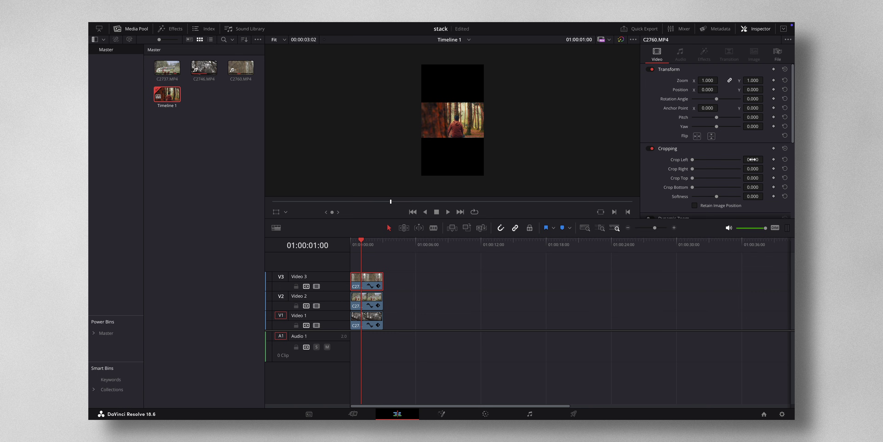
left_click_drag(753, 90, 688, 88)
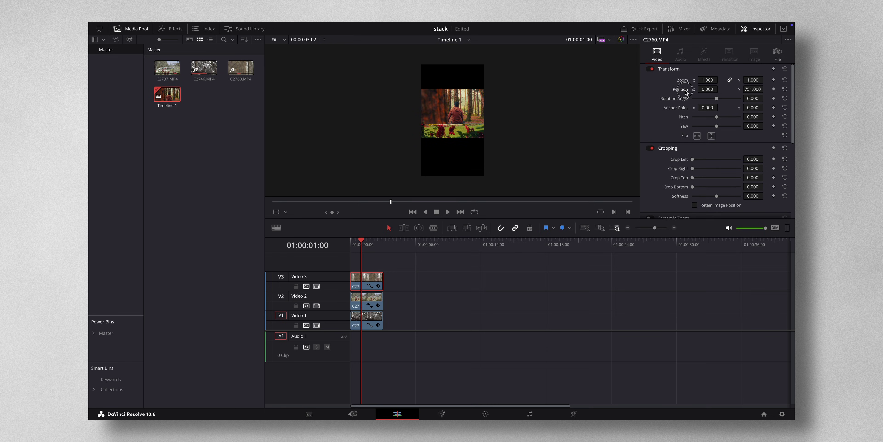
double_click(688, 88)
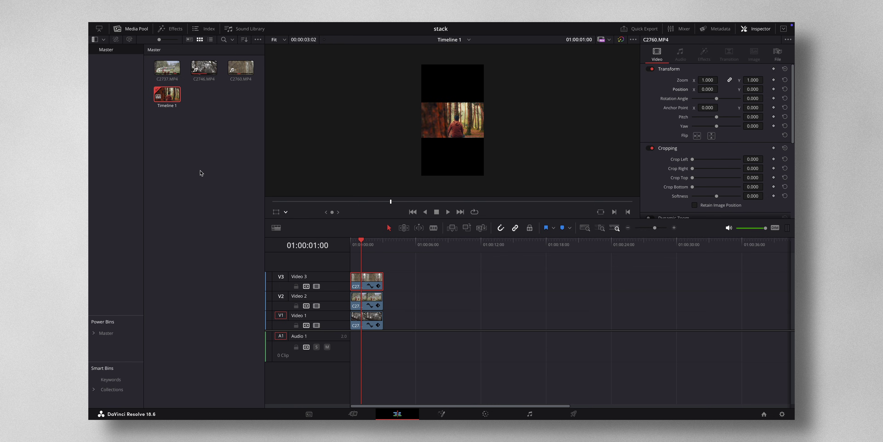
Step: Search the effects for 'coll' and drop Video Collage onto the V3 clip C2760.MP4
left_click(168, 76)
left_click(170, 28)
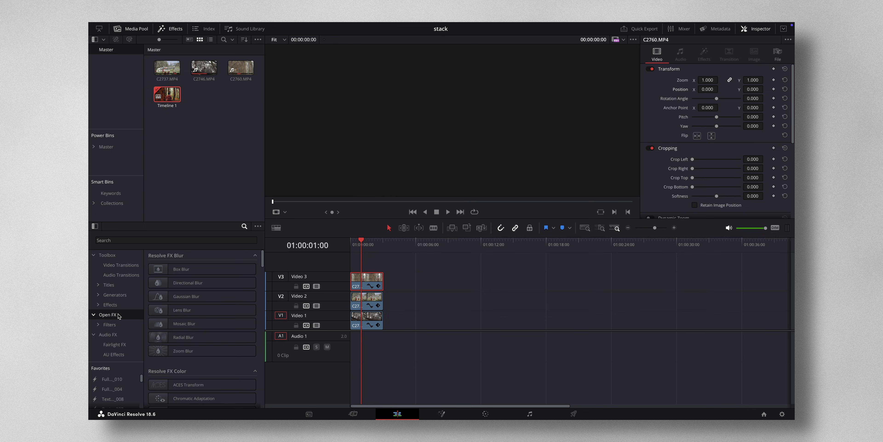
left_click(138, 240)
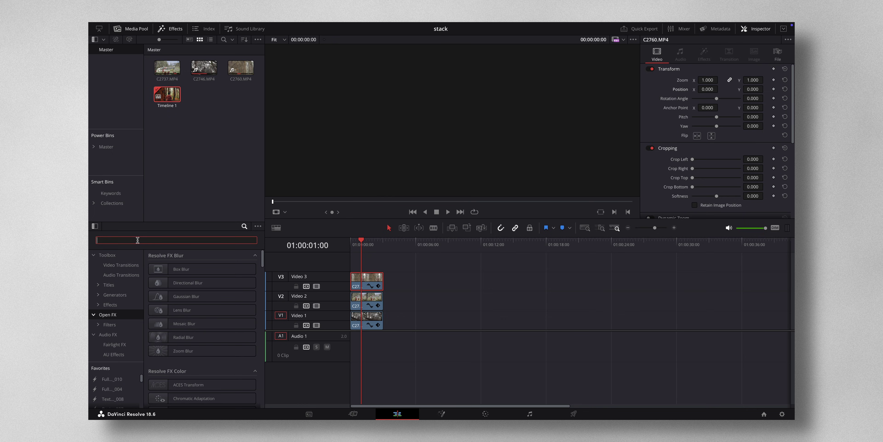
type("coll")
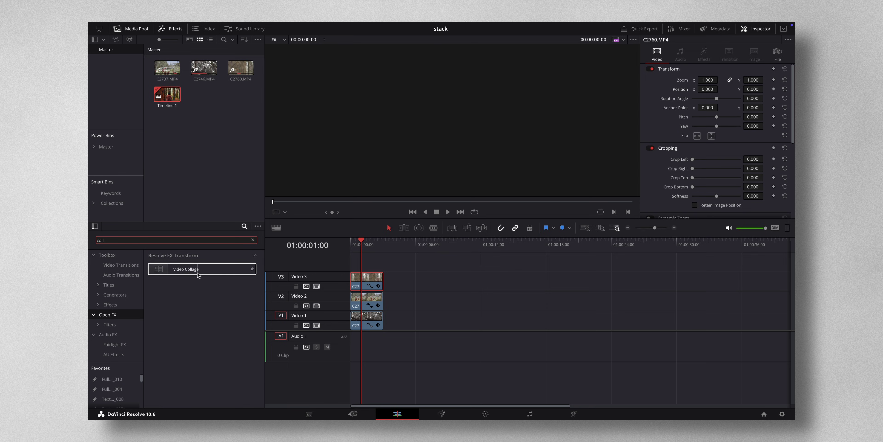
left_click_drag(197, 269, 362, 281)
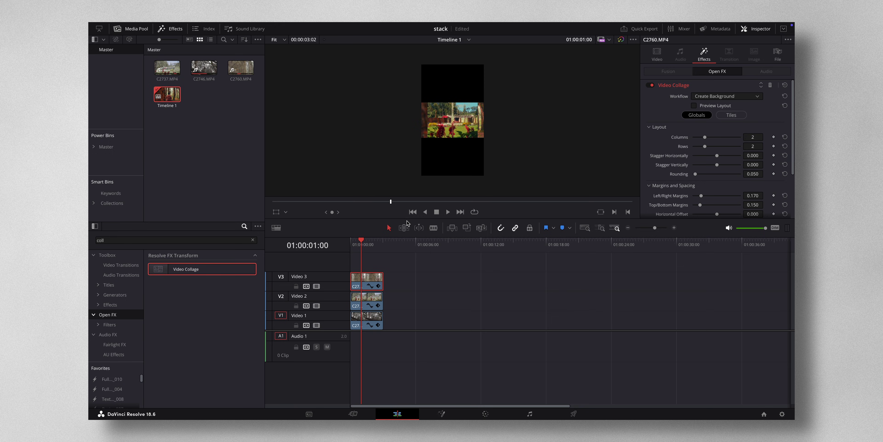
Step: Disable the Video 2 and Video 1 tracks, revealing the 2 x 2 collage grid
left_click(317, 305)
left_click(317, 325)
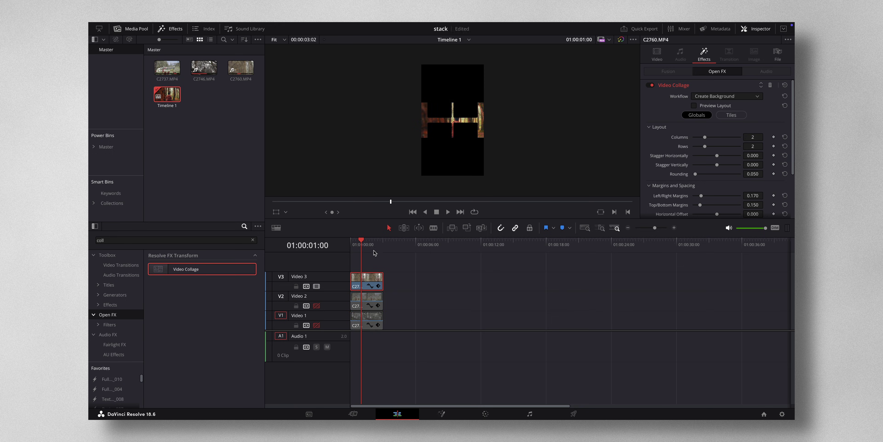
scroll(483, 139, "up", 5)
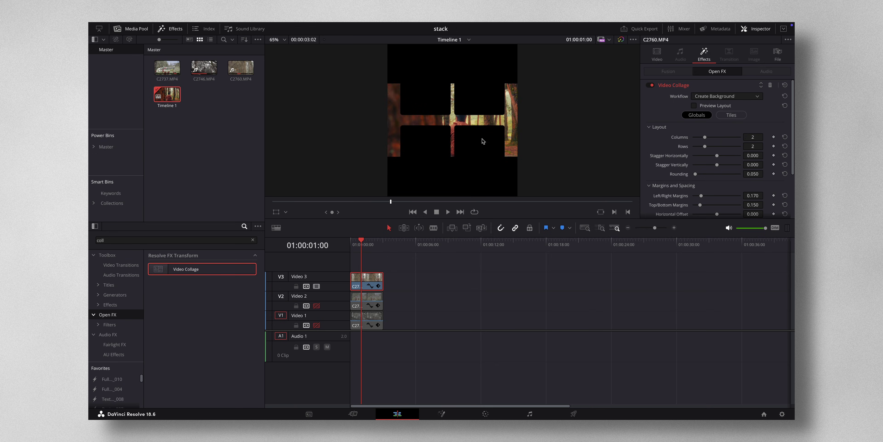
left_click(757, 29)
Step: Switch the top clip's Video Collage workflow to Create Tile
left_click(758, 28)
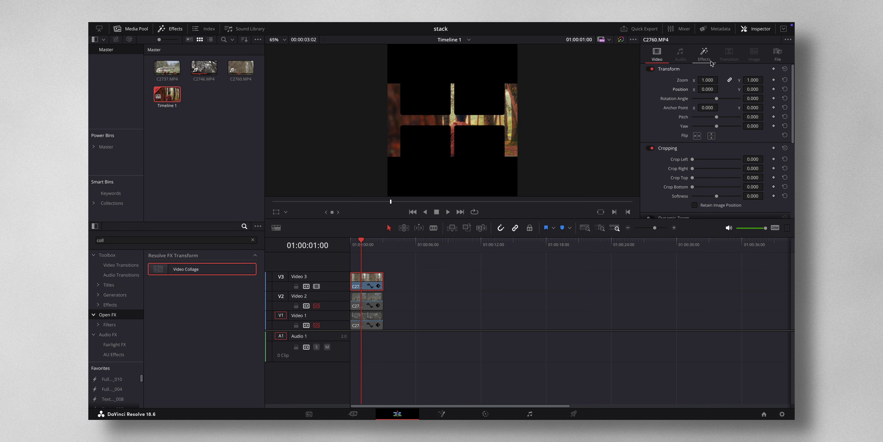
left_click(703, 55)
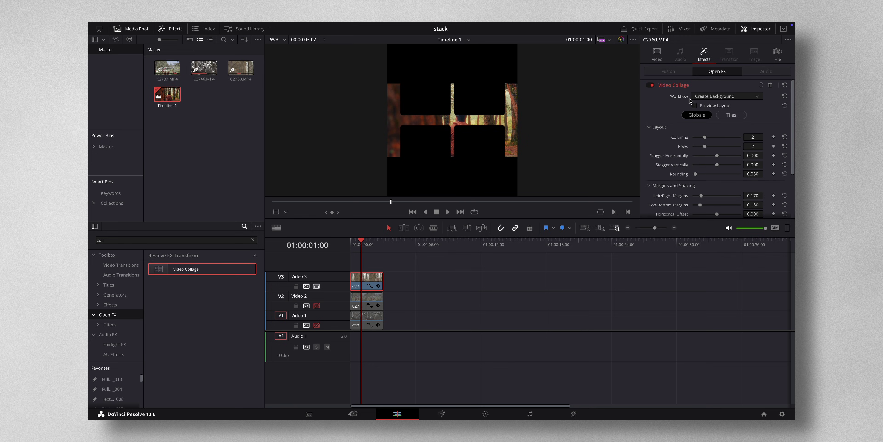
left_click(757, 99)
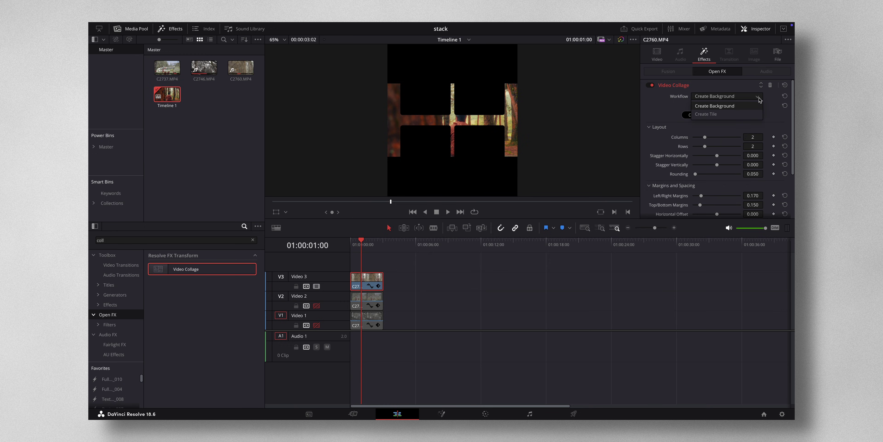
left_click(735, 115)
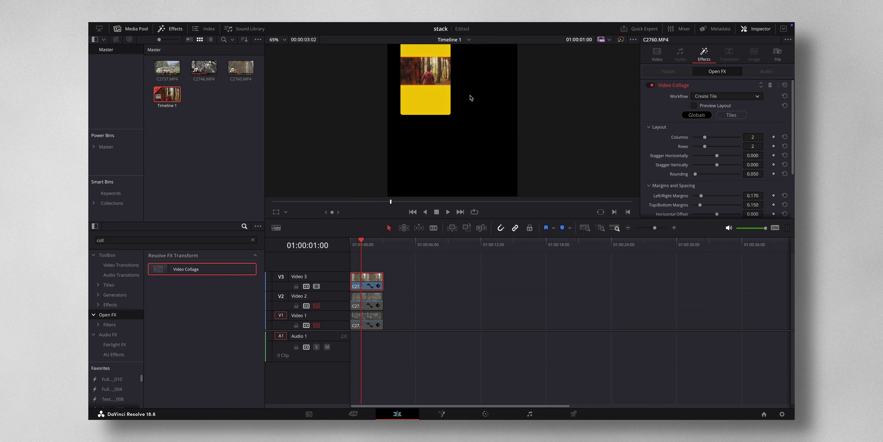
Step: Set the collage grid to 1 column and 3 rows
scroll(454, 96, "down", 3)
scroll(454, 96, "down", 1)
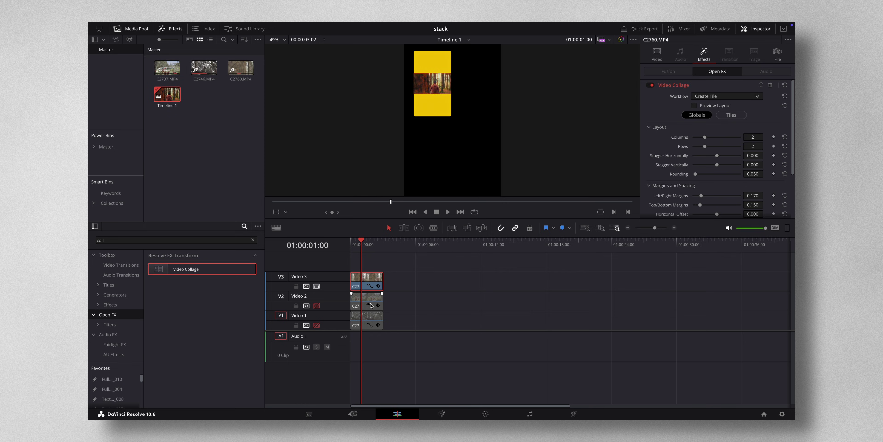
left_click(755, 137)
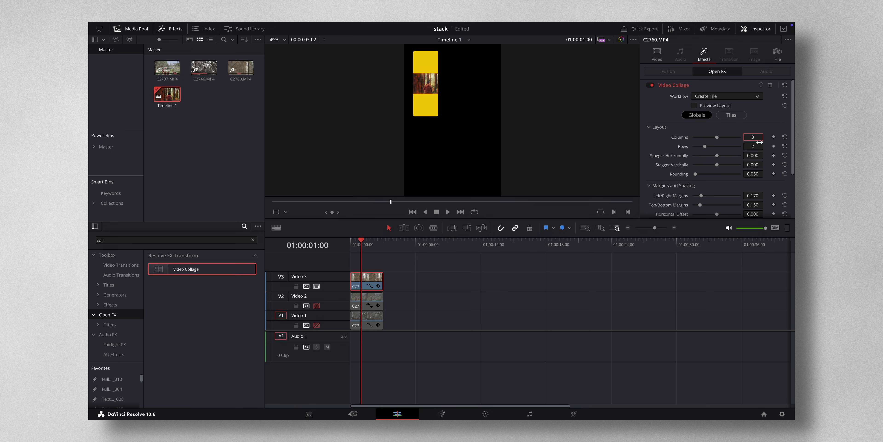
left_click(755, 146)
left_click(759, 136)
type("1")
key("Return")
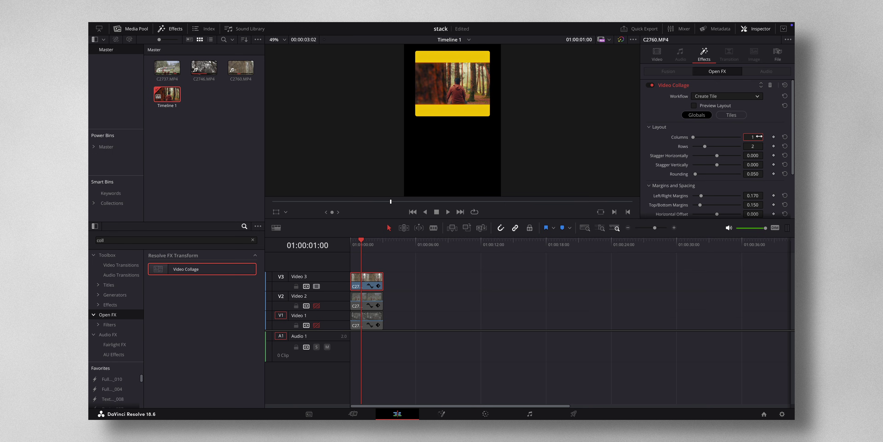
left_click(755, 146)
key("Return")
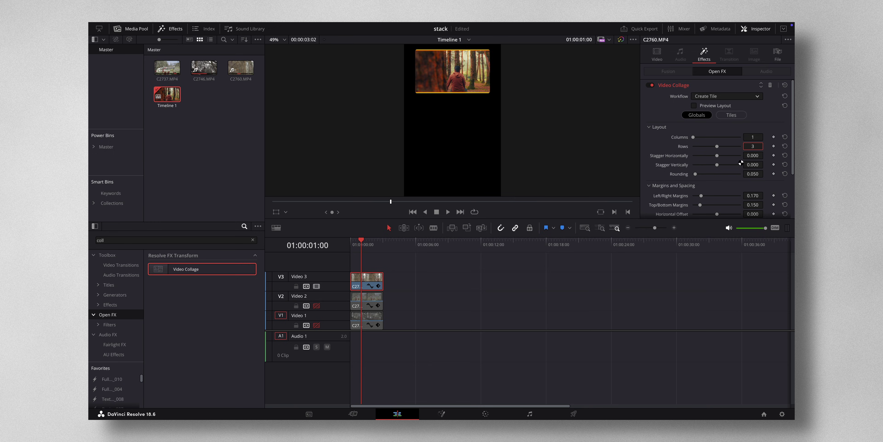
Step: Drag the left/right and top/bottom margins and horizontal and vertical spacing down toward 0
scroll(719, 196, "down", 1)
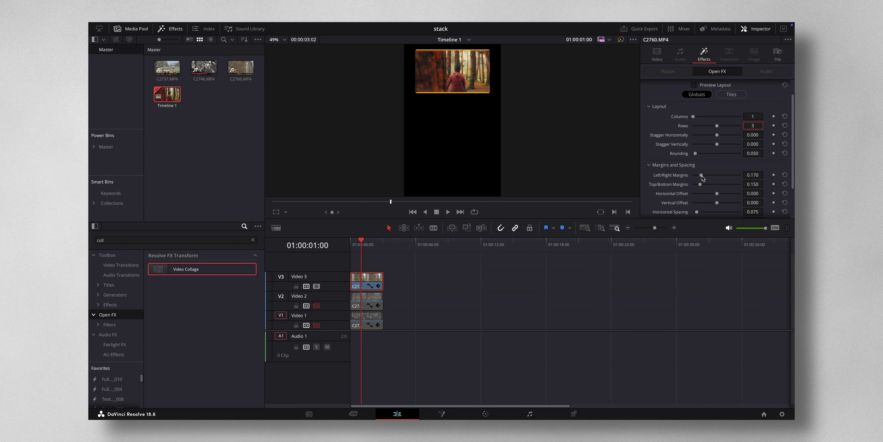
left_click_drag(701, 177, 668, 178)
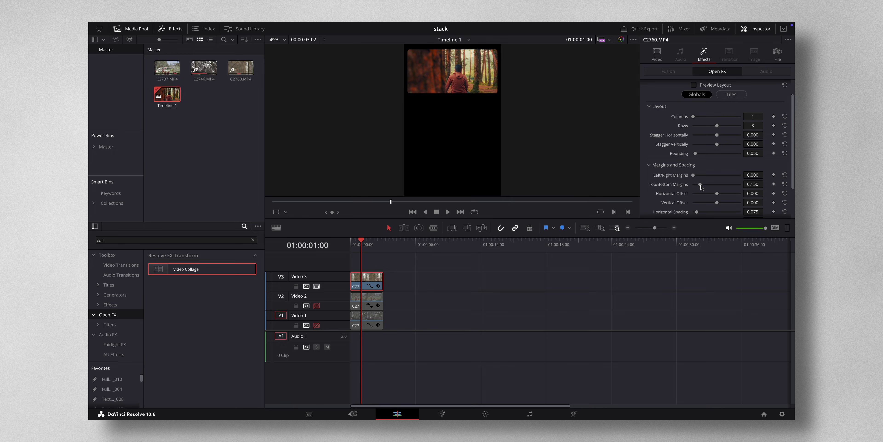
left_click_drag(700, 184, 616, 180)
scroll(656, 193, "down", 2)
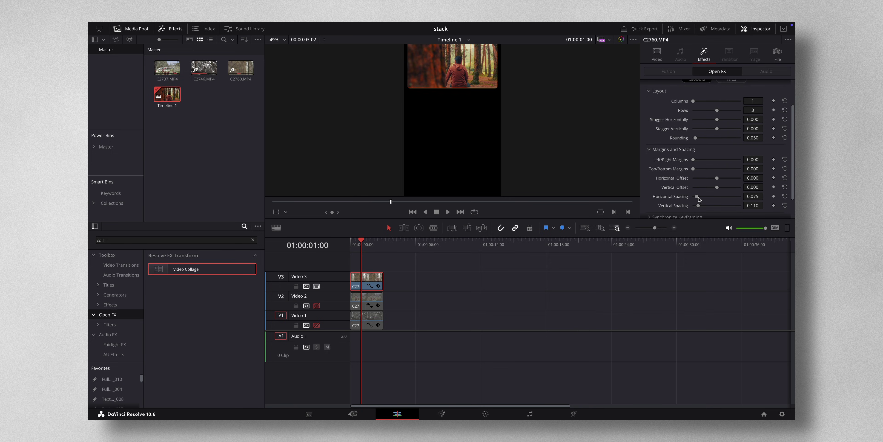
left_click_drag(698, 197, 646, 200)
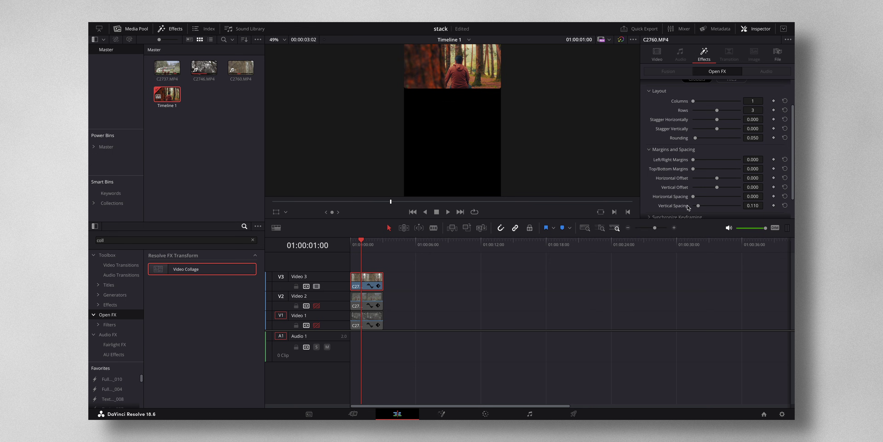
left_click_drag(699, 206, 669, 206)
left_click_drag(669, 205, 651, 206)
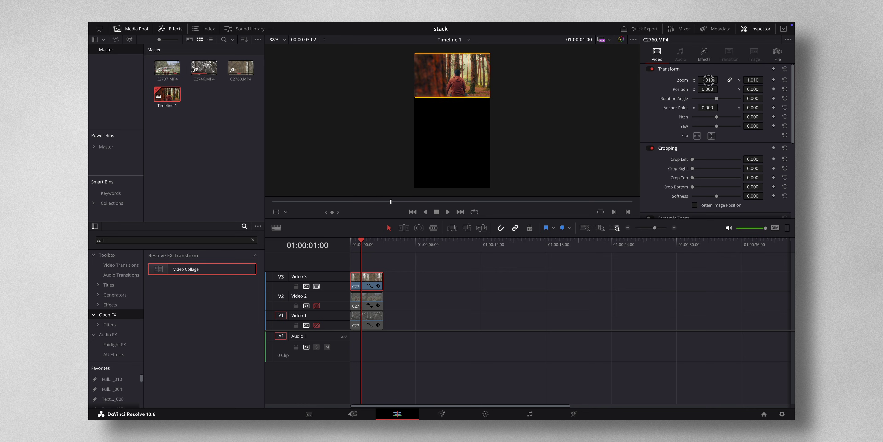
Step: Raise the top clip's Zoom from 1.010 to 1.130
left_click_drag(710, 79, 713, 80)
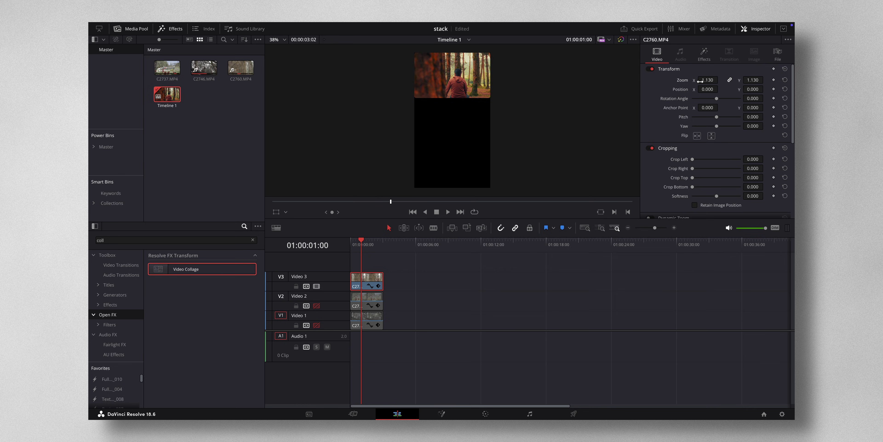
Step: Drag the Video Collage Rounding slider to 0.000 for square tile corners
scroll(483, 104, "up", 3)
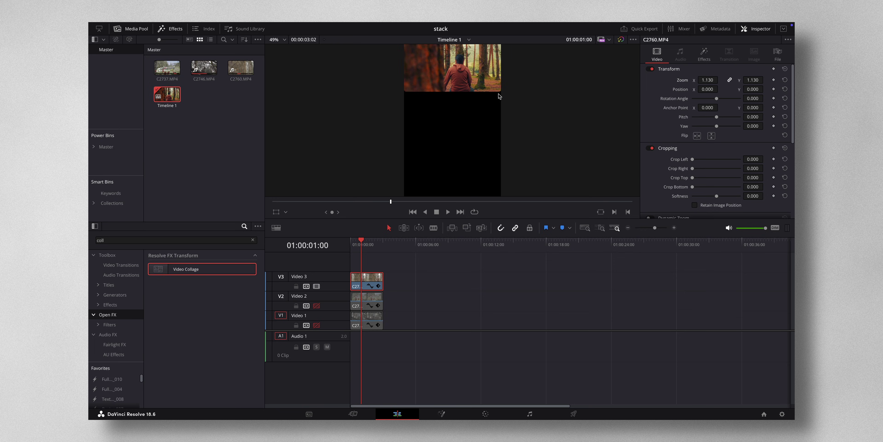
left_click(704, 55)
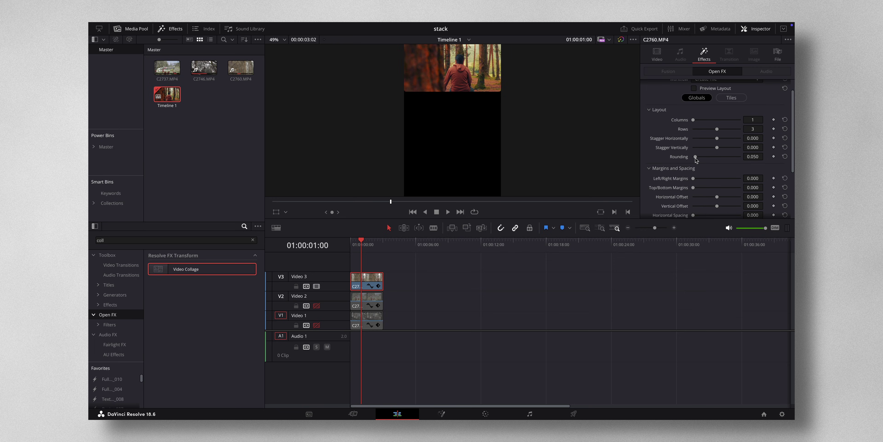
left_click_drag(695, 158, 618, 149)
scroll(489, 130, "down", 2)
scroll(489, 129, "up", 1)
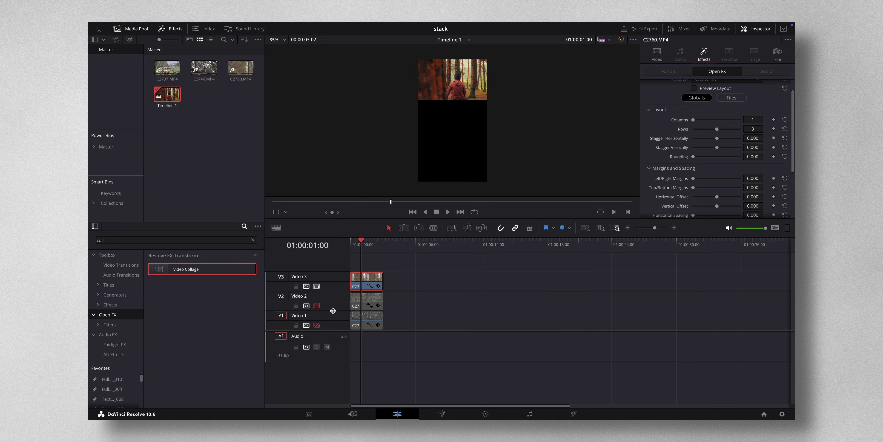
Step: Copy the top clip C2760.MP4 along with its Video Collage effect
left_click(317, 305)
left_click(317, 325)
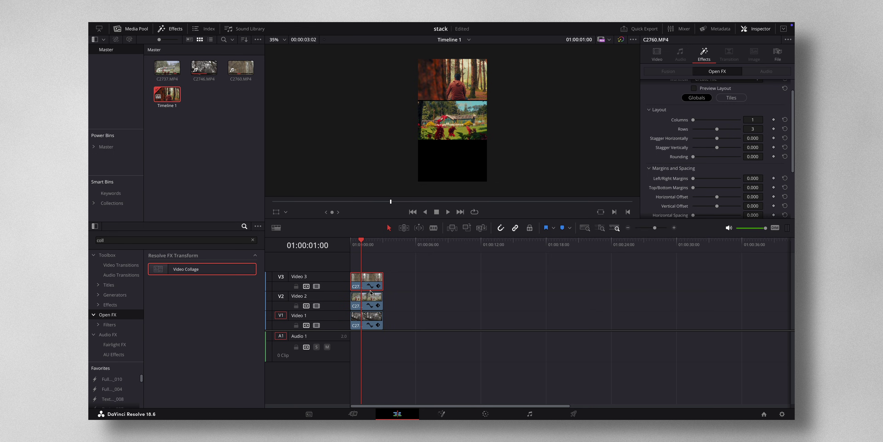
left_click(317, 305)
left_click(316, 325)
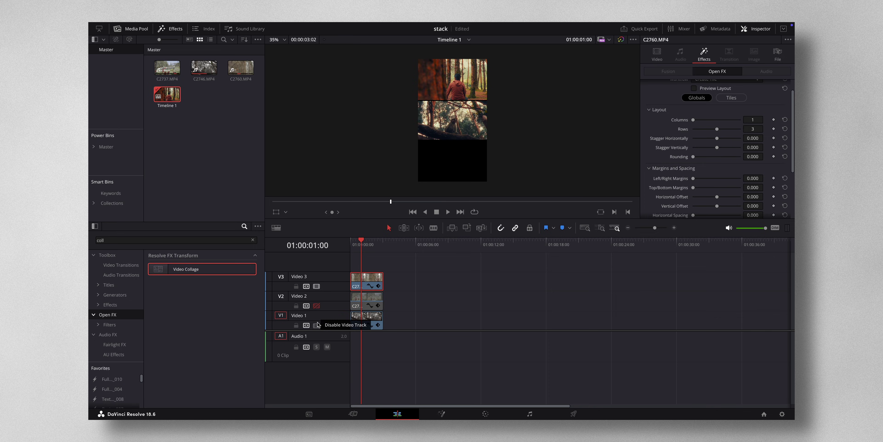
right_click(367, 282)
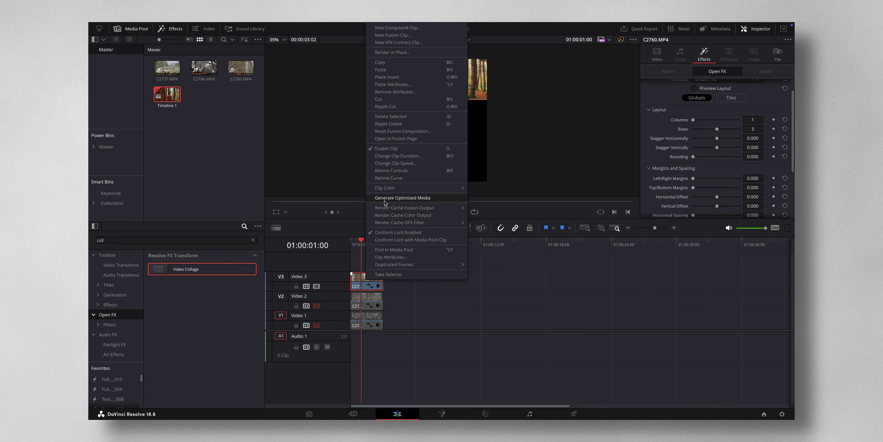
left_click(391, 63)
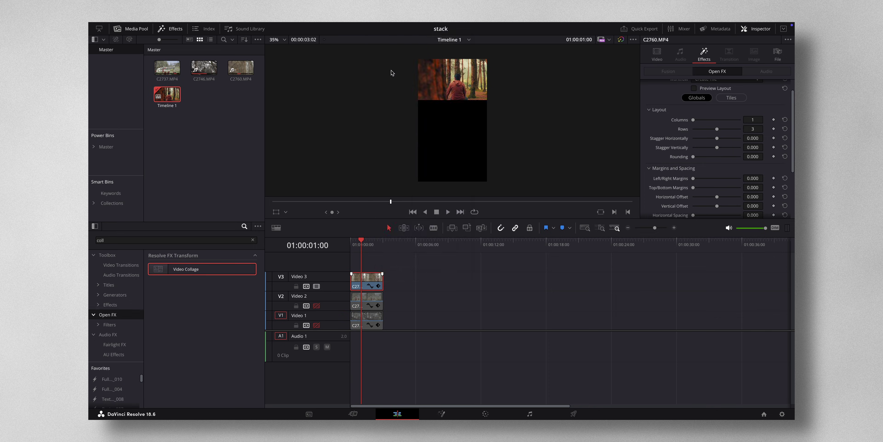
Step: Enable Video 2 and paste only the plugin attributes onto C2737.MP4
left_click(317, 306)
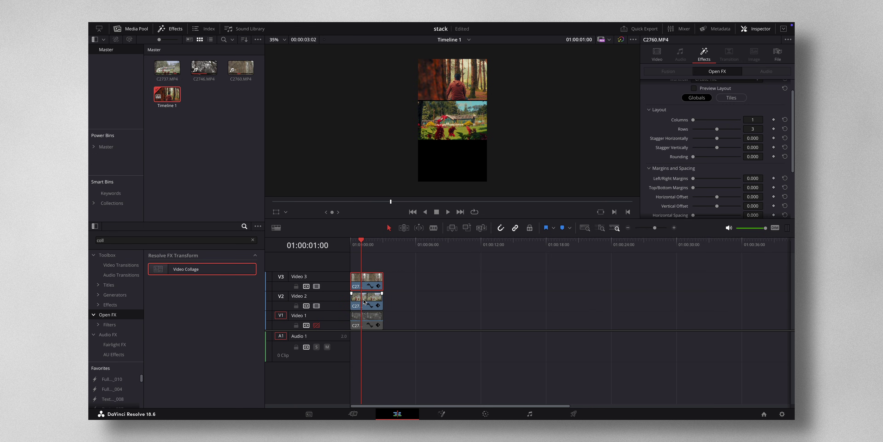
right_click(367, 300)
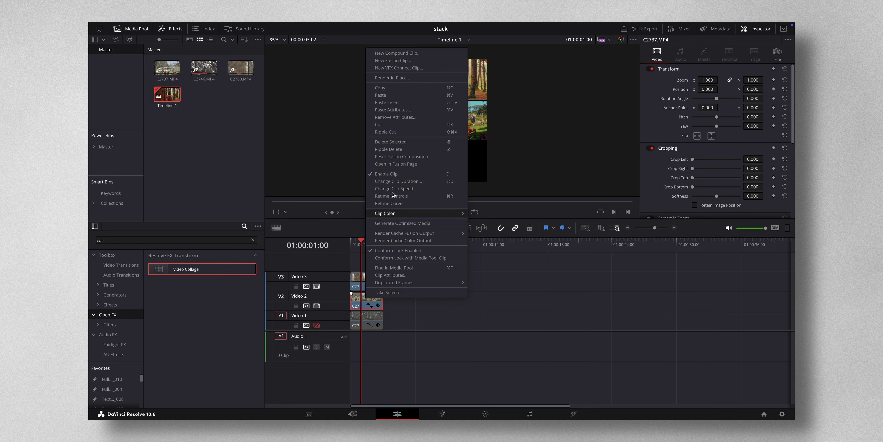
left_click(409, 109)
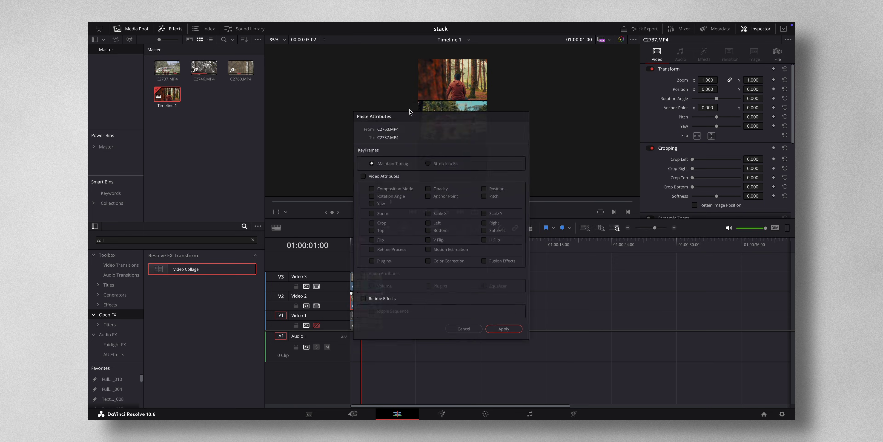
left_click(366, 266)
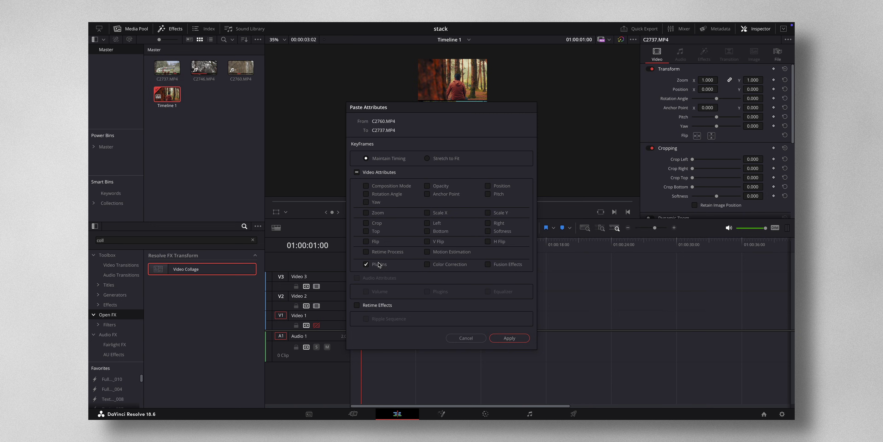
left_click(507, 338)
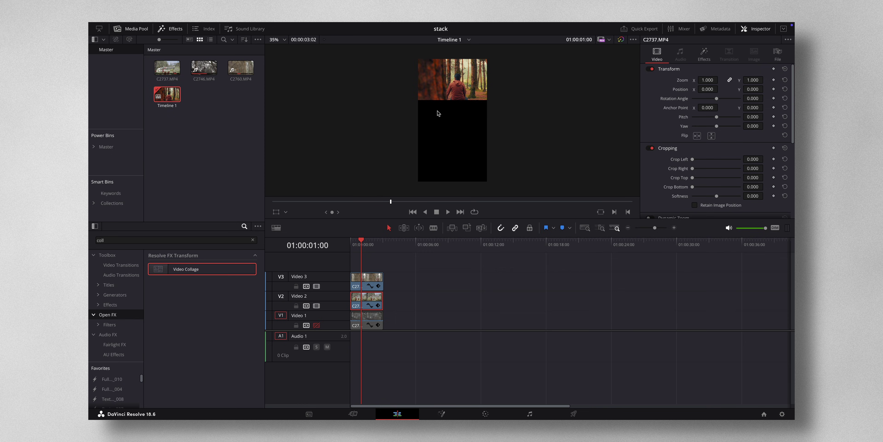
Step: Assign C2737.MP4 to collage Tile 2, save, and zoom it to 1.100
left_click(704, 53)
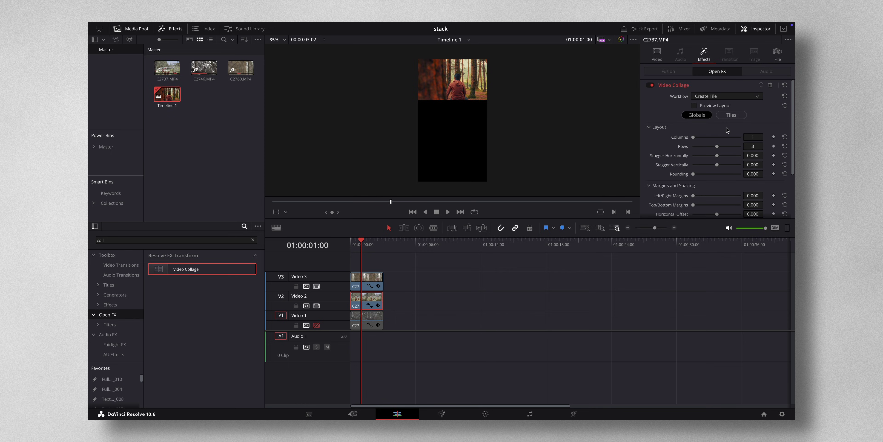
left_click(733, 115)
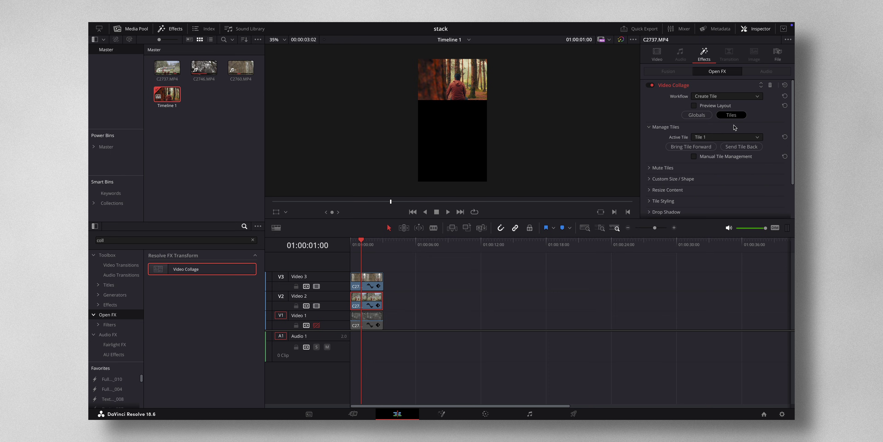
left_click(758, 138)
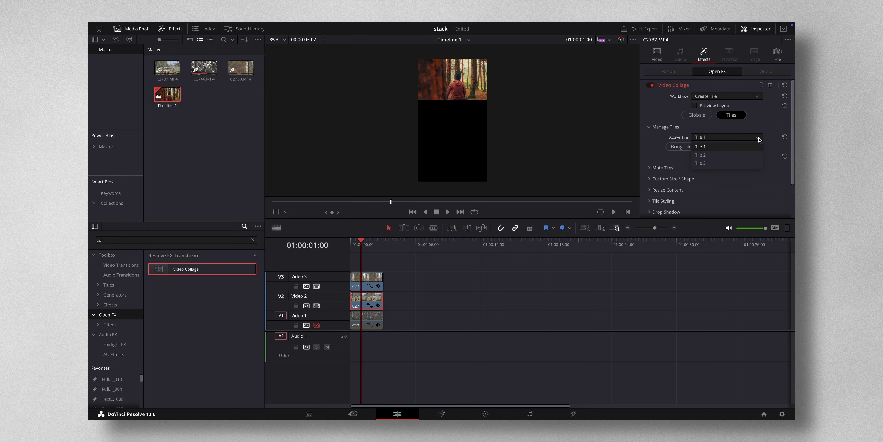
left_click(728, 154)
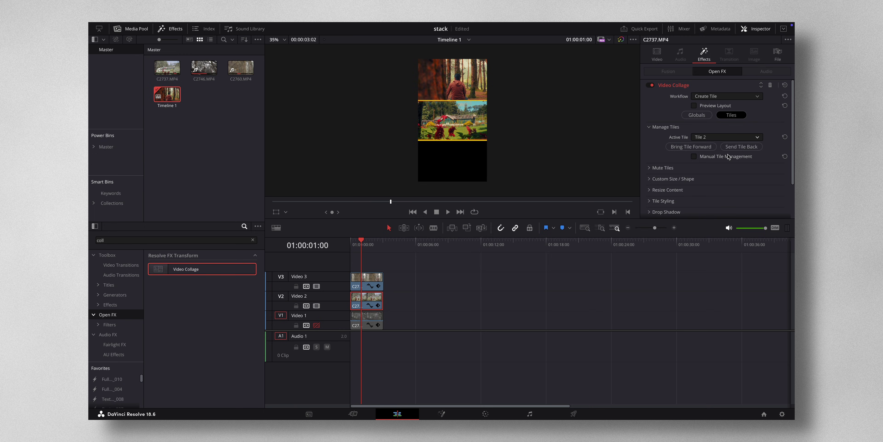
key("ctrl+s")
left_click(657, 55)
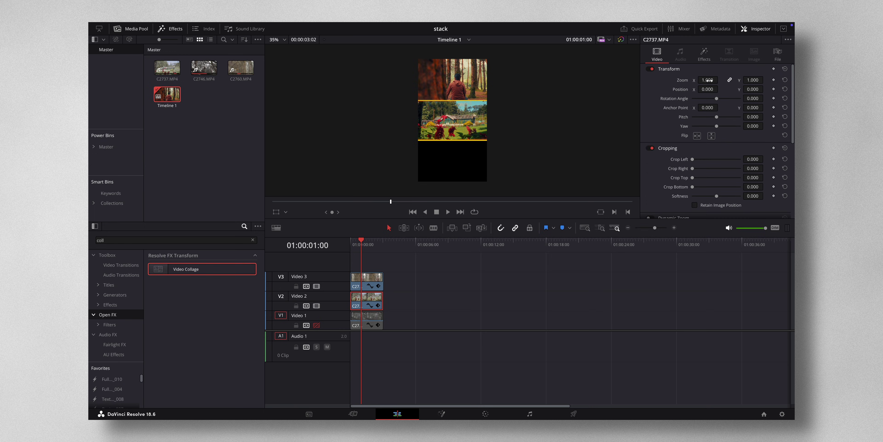
left_click_drag(708, 80, 712, 80)
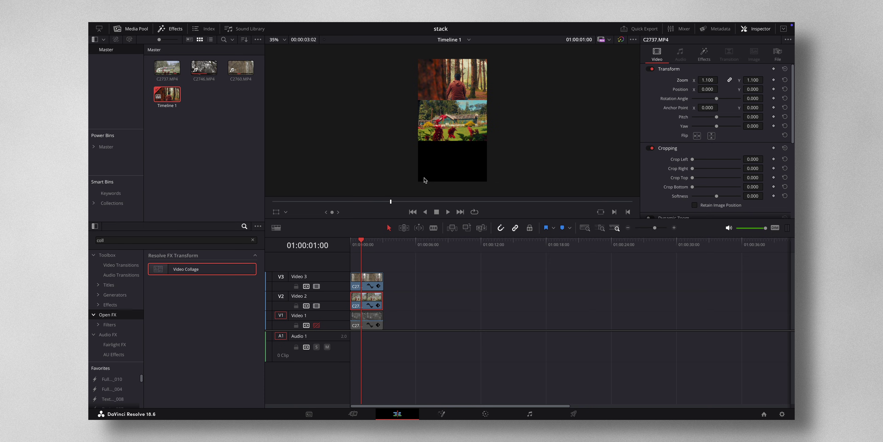
Step: Enable Video 1 and paste the copied Video Collage plugin onto C2746.MP4
left_click(317, 325)
left_click(368, 320)
right_click(368, 320)
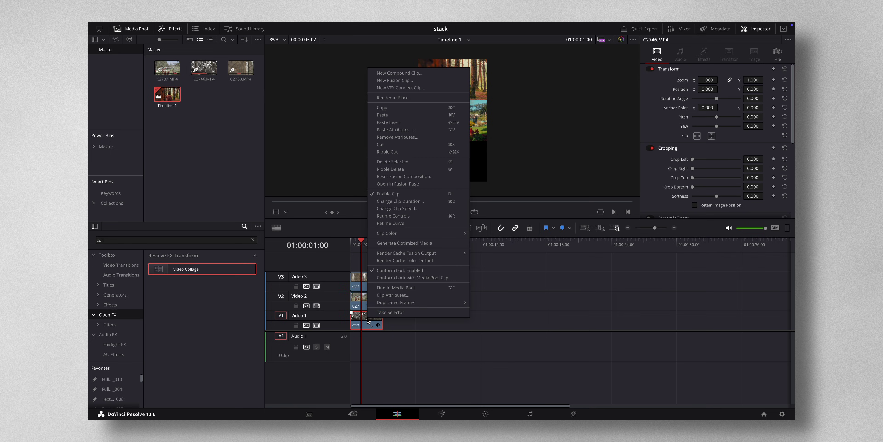
left_click(405, 130)
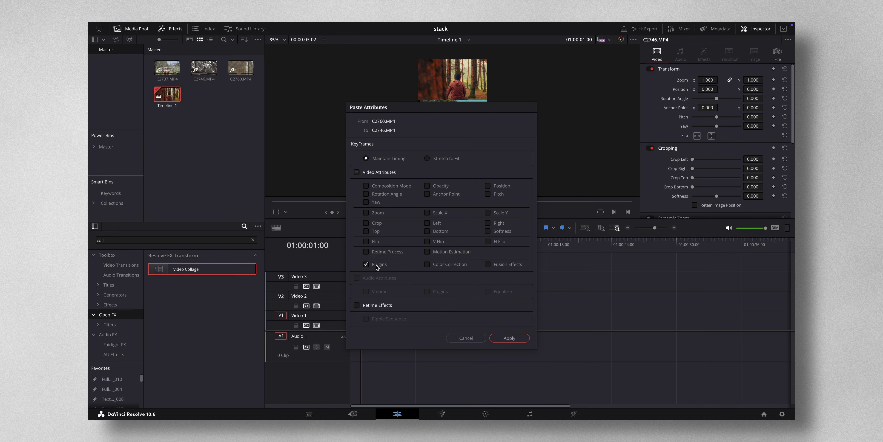
left_click(504, 338)
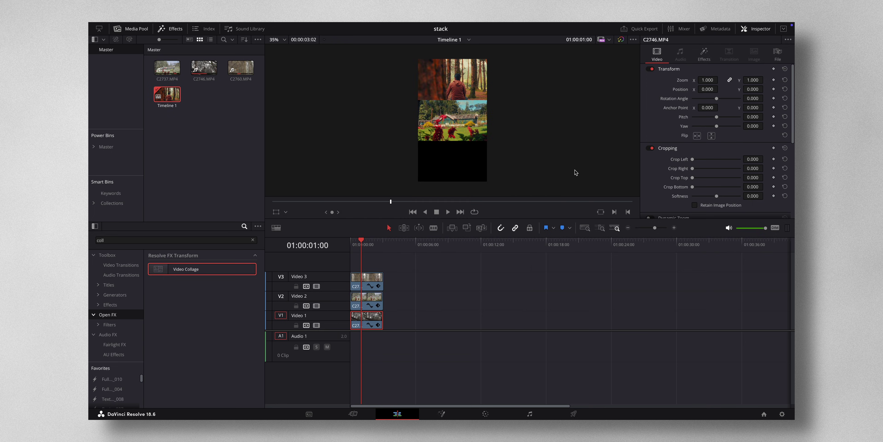
Step: Assign C2746.MP4 to collage Tile 3 and zoom it to 1.130
left_click(704, 55)
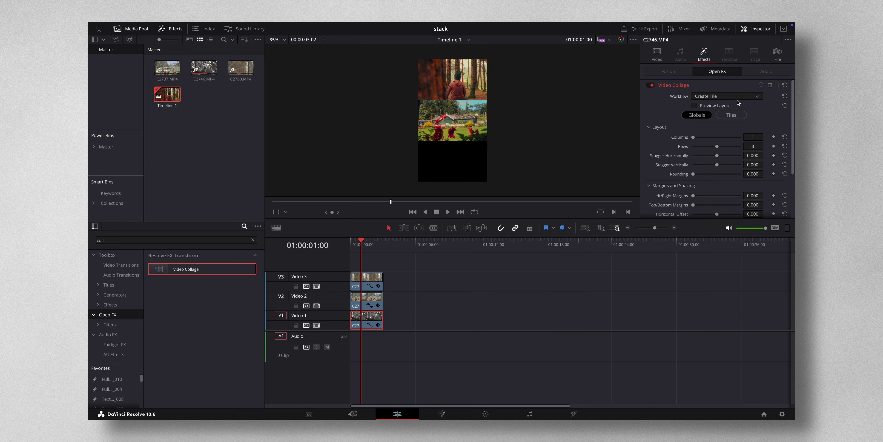
left_click(732, 115)
left_click(753, 137)
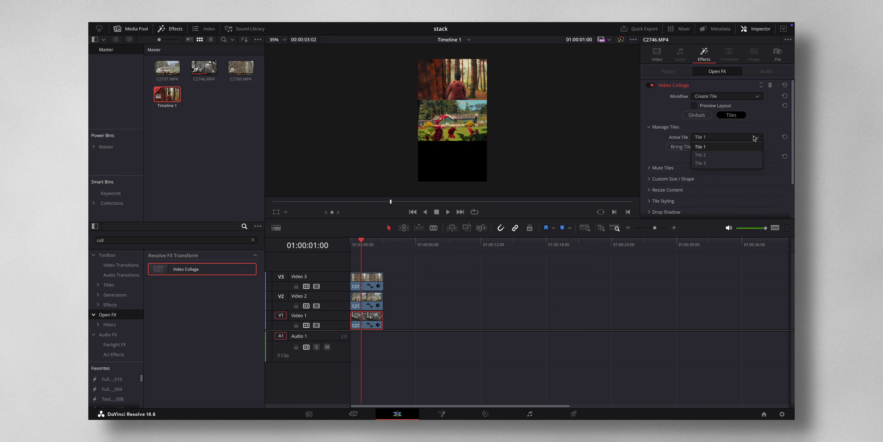
left_click(735, 162)
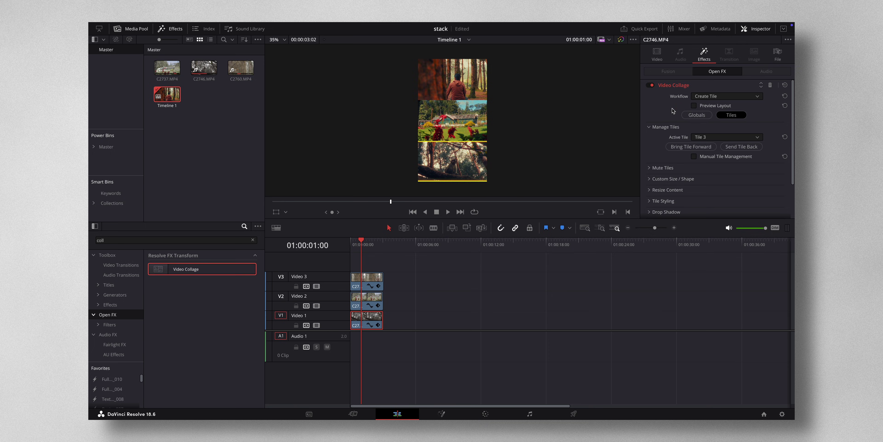
left_click(657, 55)
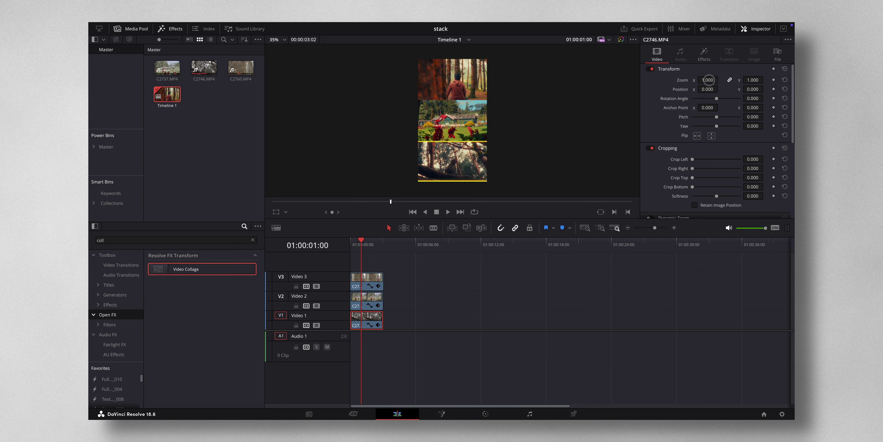
left_click_drag(711, 80, 731, 79)
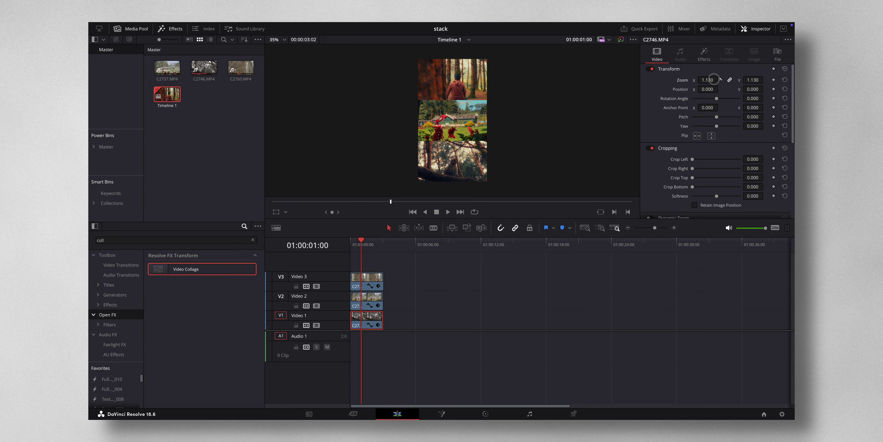
scroll(465, 90, "down", 2)
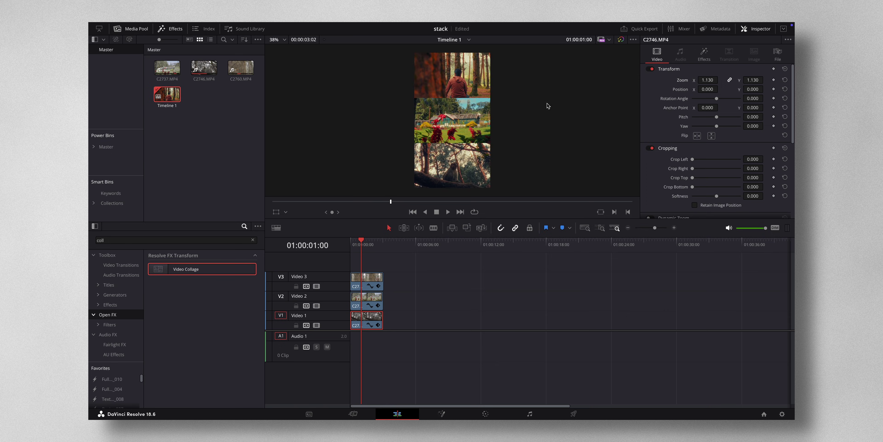
Step: Select the top V3 clip, C2760.MP4, and reveal its Video Collage settings: Create Tile, 1 column, 3 rows
left_click(466, 89)
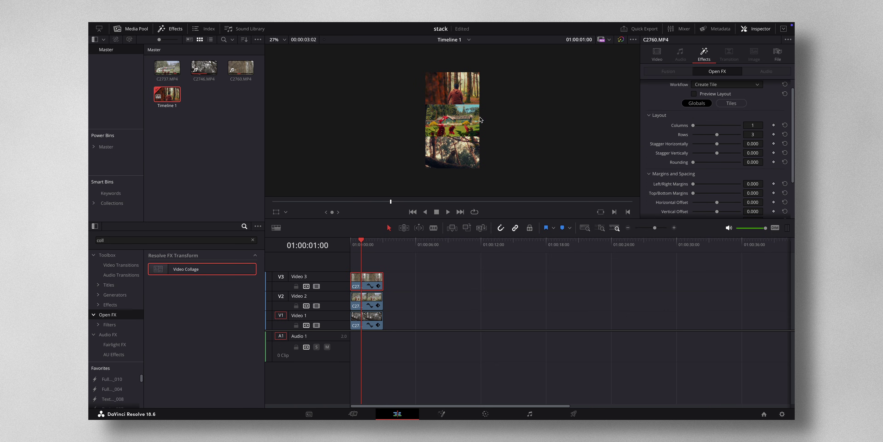
scroll(473, 92, "up", 2)
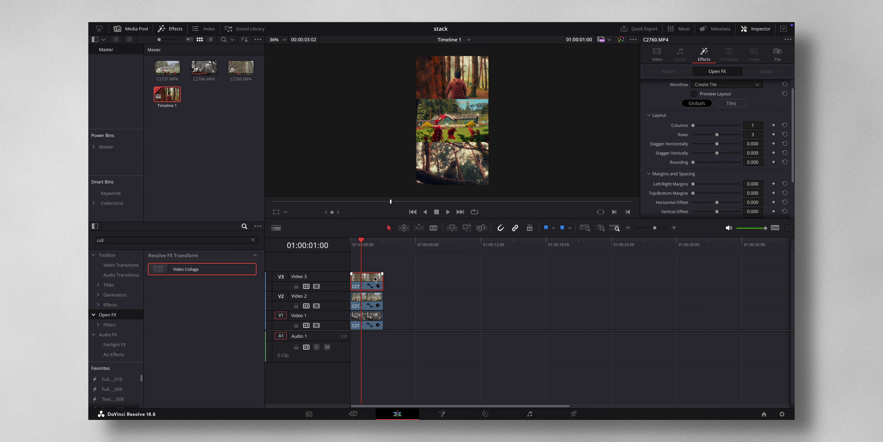
scroll(760, 136, "up", 1)
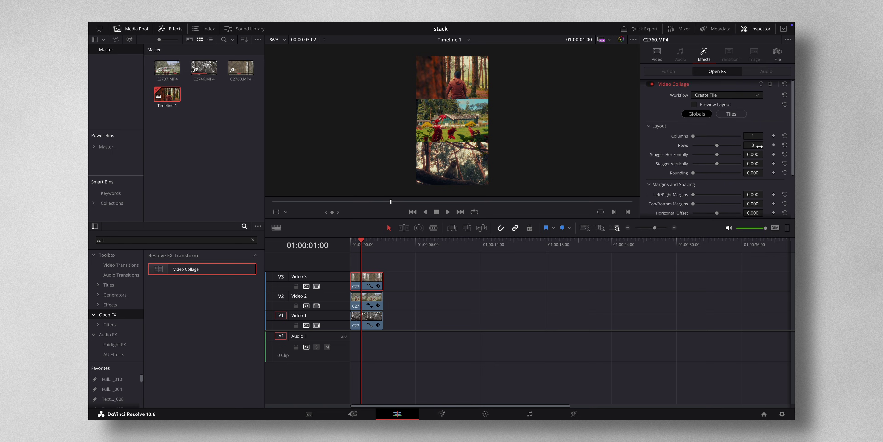